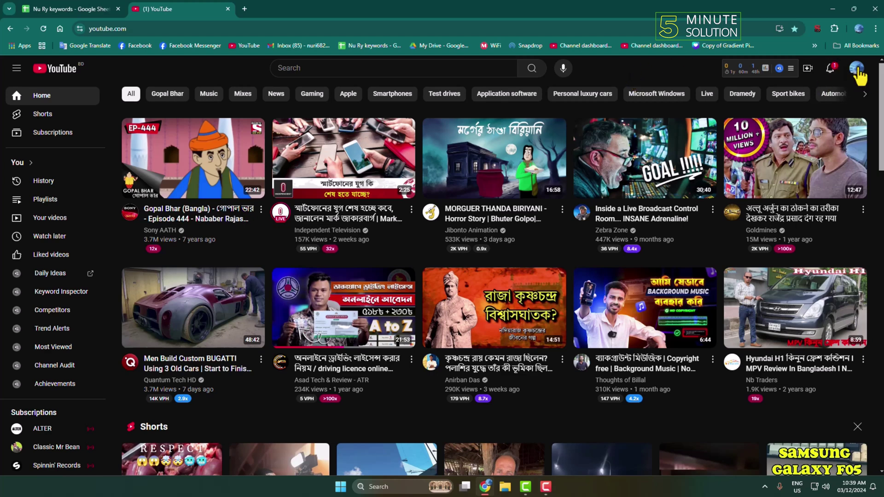
- Choose Go live from the Create menu in the YouTube header
{"action": "left_click", "coordinate": [808, 69]}
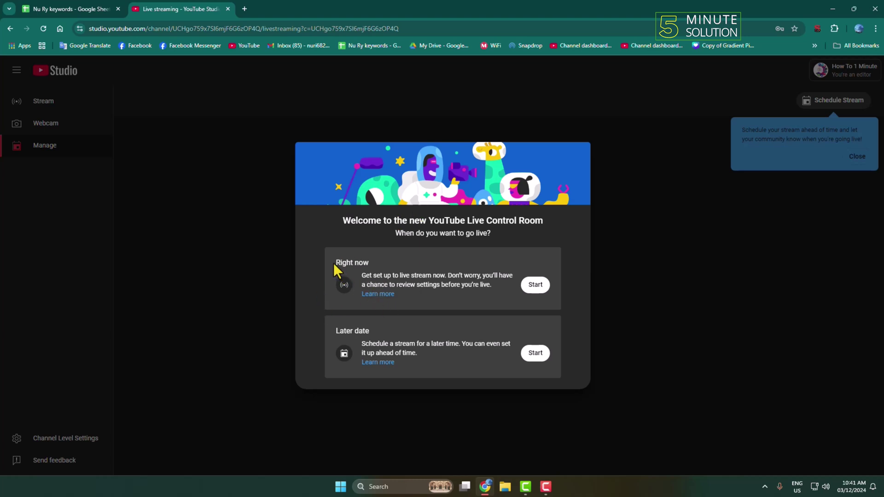
- Start a live stream right now from the Live Control Room welcome dialog
{"action": "left_click_drag", "start_coordinate": [334, 264], "coordinate": [376, 267]}
{"action": "left_click", "coordinate": [533, 288]}
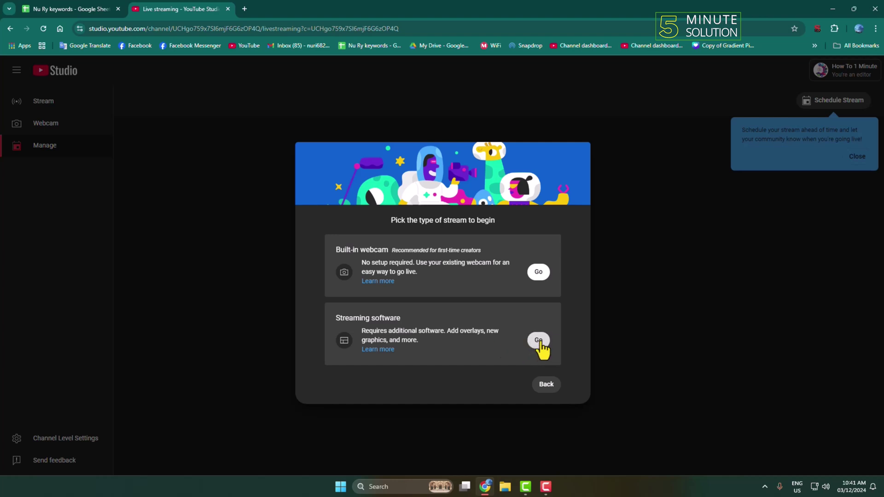
- Pick streaming software, discard unsaved changes, and save live monetization as Off
{"action": "left_click", "coordinate": [534, 343]}
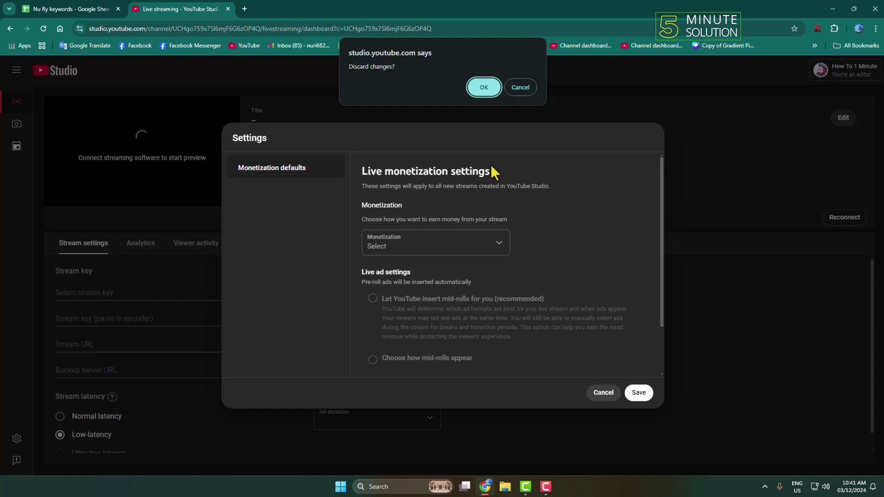
{"action": "left_click", "coordinate": [492, 88]}
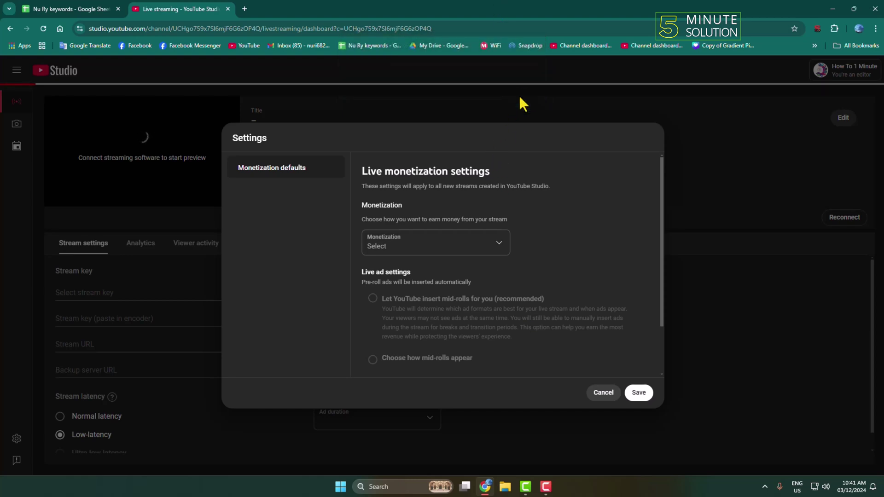
{"action": "left_click", "coordinate": [417, 251]}
{"action": "left_click", "coordinate": [371, 255]}
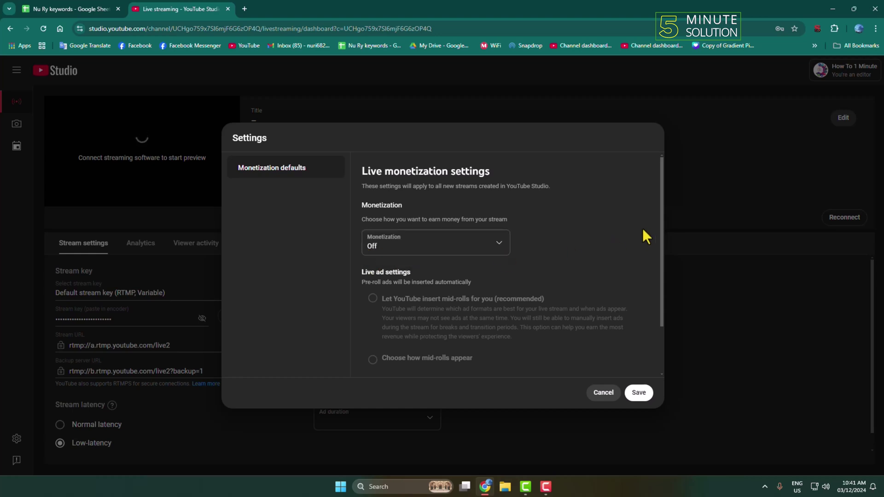
{"action": "left_click", "coordinate": [639, 392]}
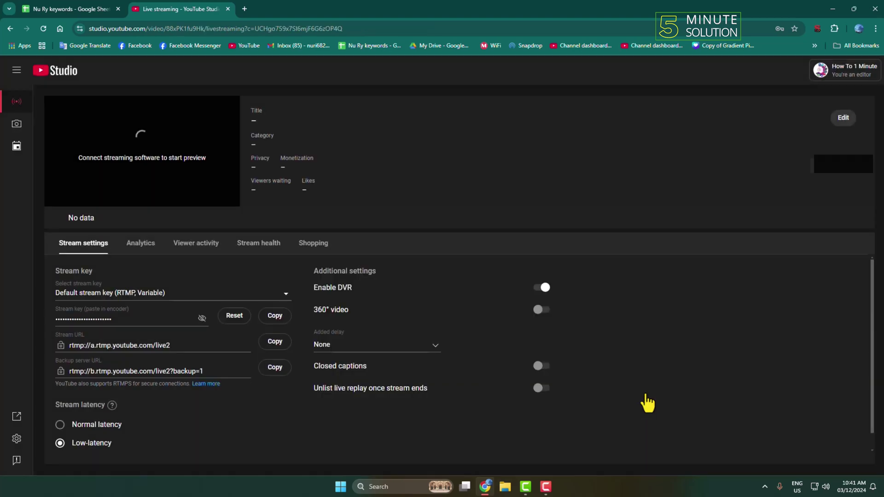
{"action": "scroll", "coordinate": [344, 388], "scroll_direction": "down", "scroll_amount": 1}
{"action": "scroll", "coordinate": [389, 358], "scroll_direction": "up", "scroll_amount": 1}
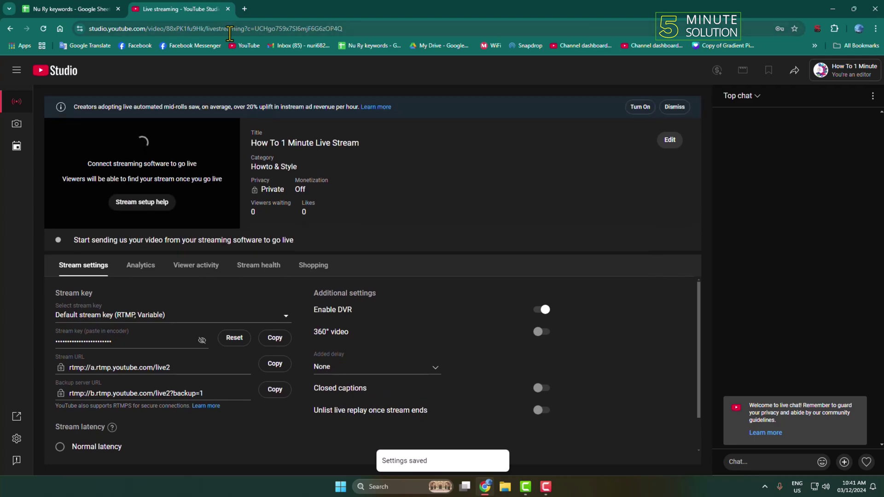
{"action": "left_click", "coordinate": [244, 9]}
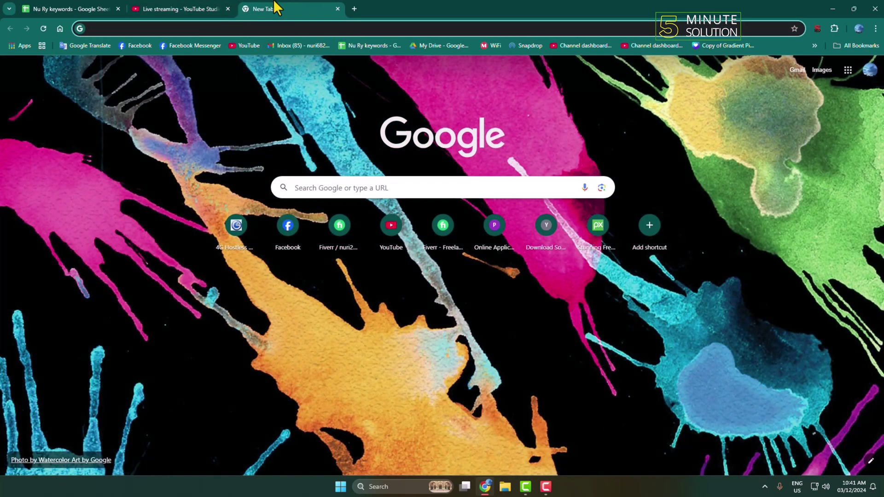
{"action": "type", "text": "obs studio "}
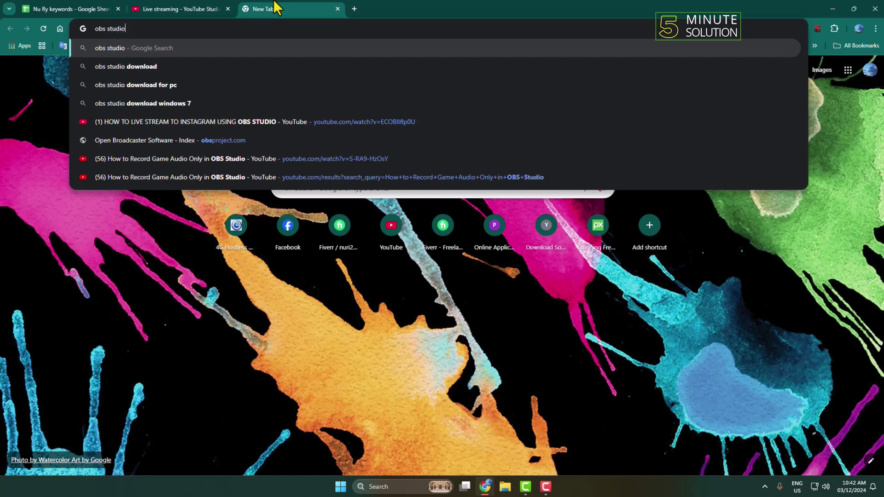
{"action": "type", "text": "download"}
{"action": "key", "text": "Return"}
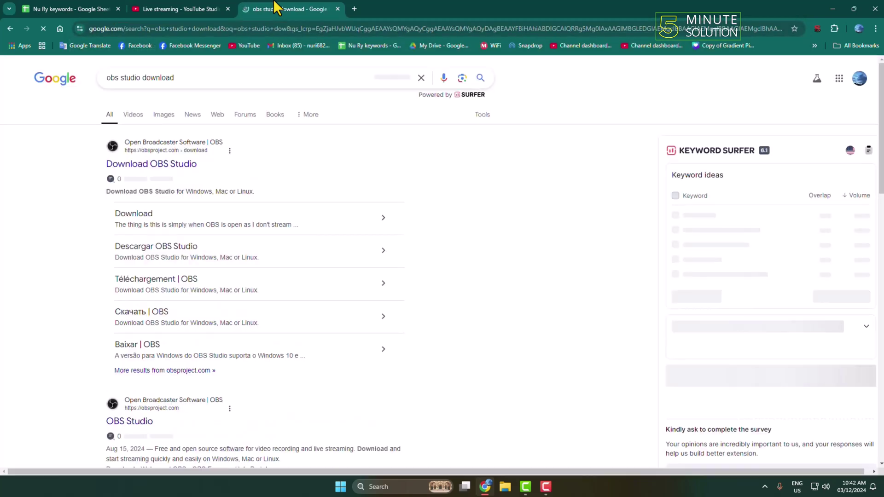
{"action": "left_click", "coordinate": [166, 164]}
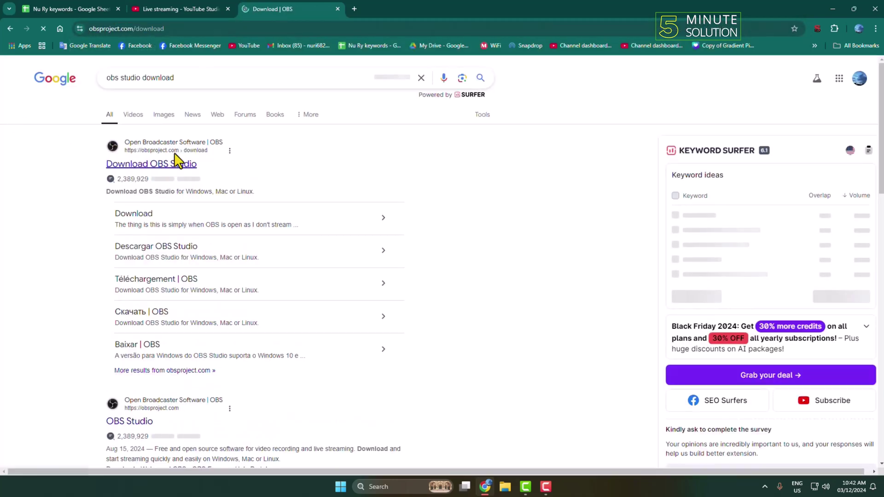
{"action": "scroll", "coordinate": [544, 272], "scroll_direction": "down", "scroll_amount": 7}
{"action": "scroll", "coordinate": [543, 299], "scroll_direction": "up", "scroll_amount": 7}
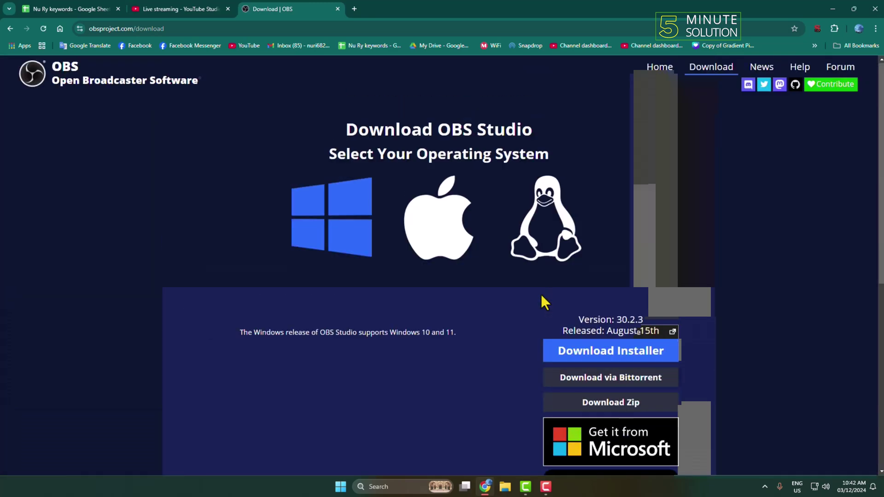
{"action": "left_click", "coordinate": [338, 9]}
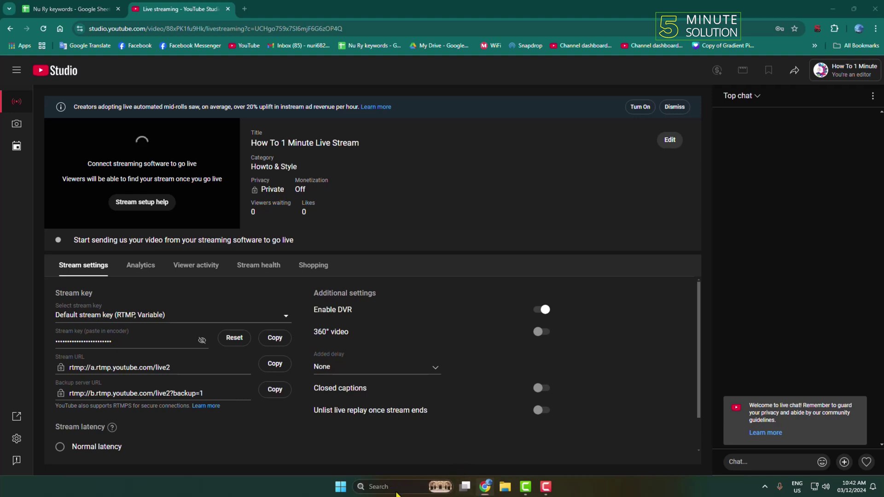
- Launch OBS Studio from search and add a new scene named Scene 2
{"action": "left_click", "coordinate": [395, 486]}
{"action": "left_click", "coordinate": [396, 259]}
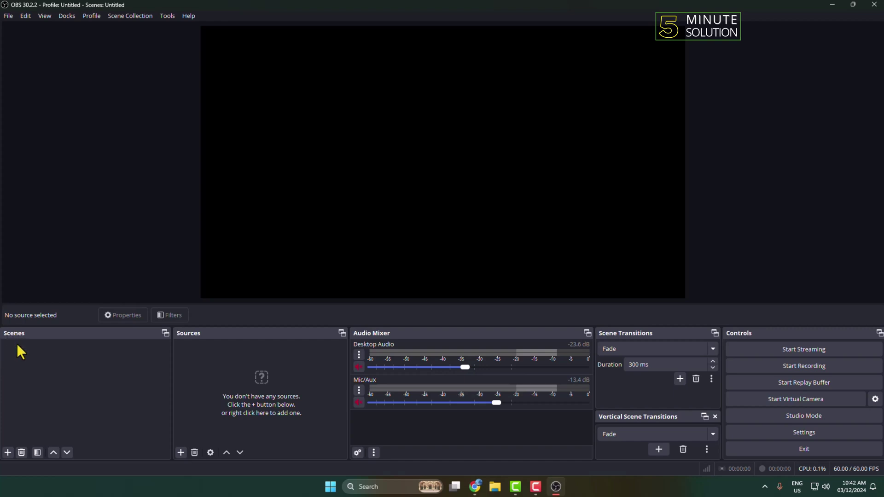
{"action": "left_click", "coordinate": [8, 453]}
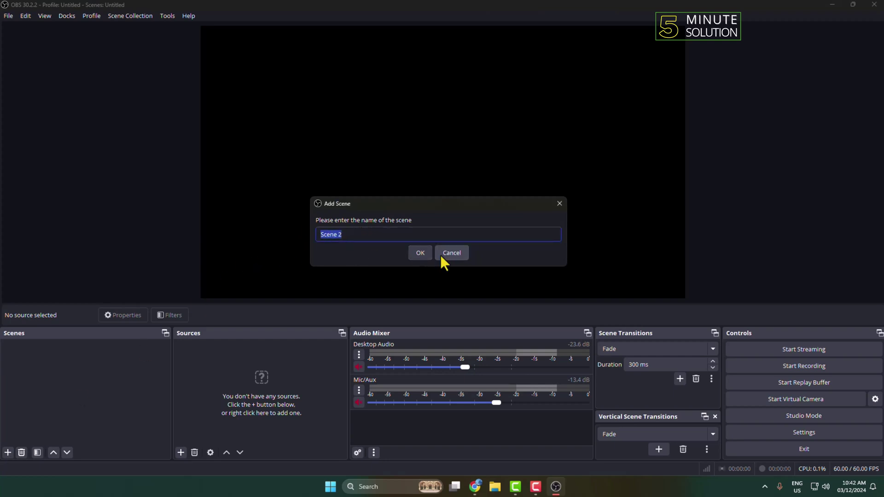
{"action": "left_click", "coordinate": [426, 256]}
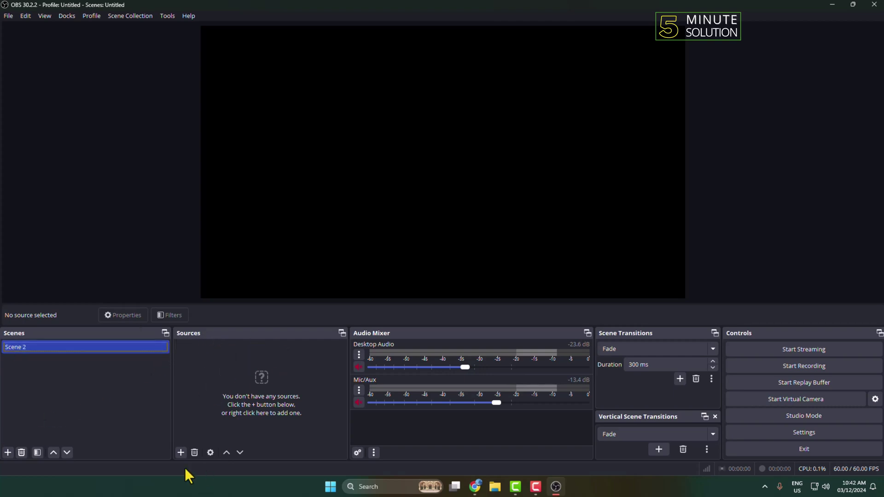
- Add a new media source named n4 to Scene 2
{"action": "left_click", "coordinate": [179, 453]}
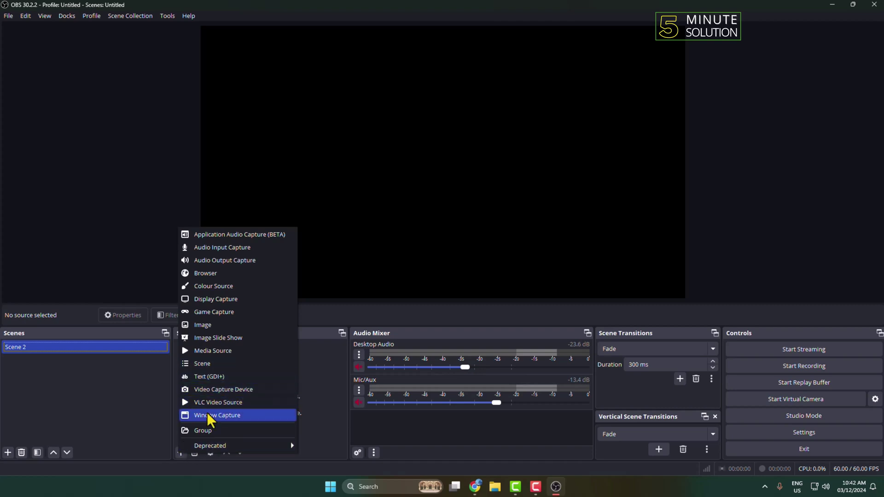
{"action": "left_click", "coordinate": [229, 351]}
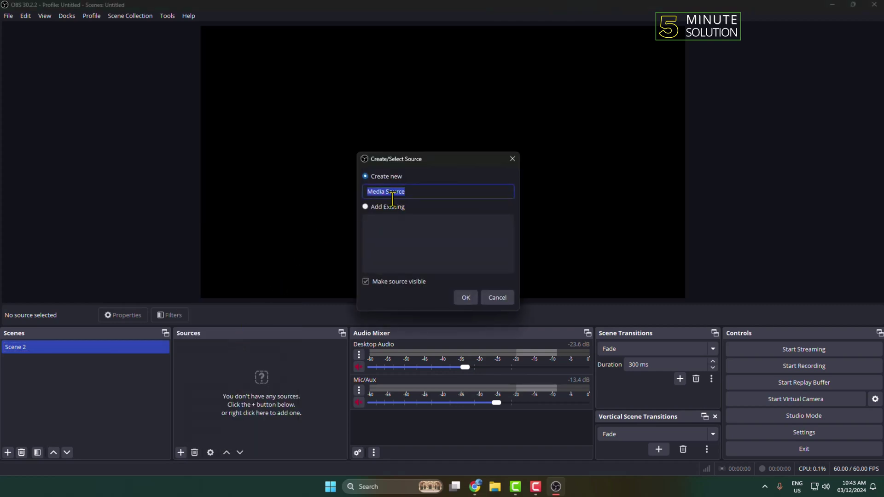
{"action": "type", "text": "n4"}
{"action": "left_click", "coordinate": [466, 298]}
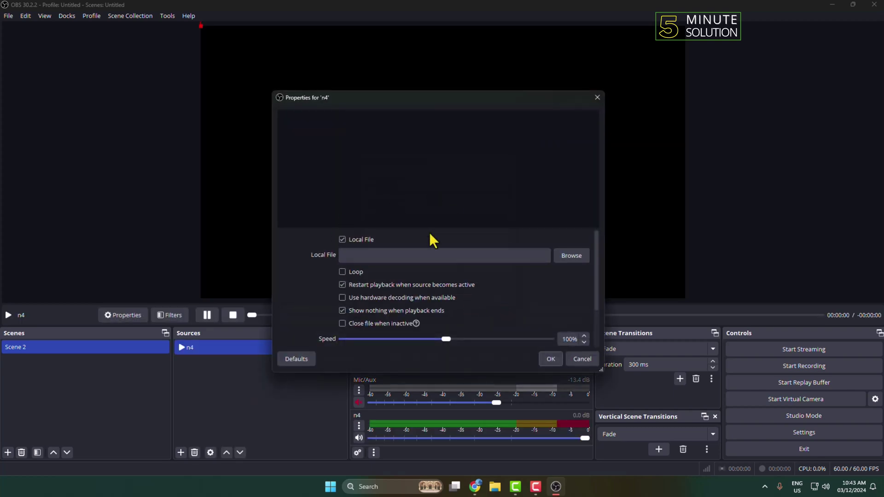
- Load 4811865-hd_1920_1080_30fps.mp4 from F:\Random Videos as n4's media file
{"action": "left_click", "coordinate": [572, 255]}
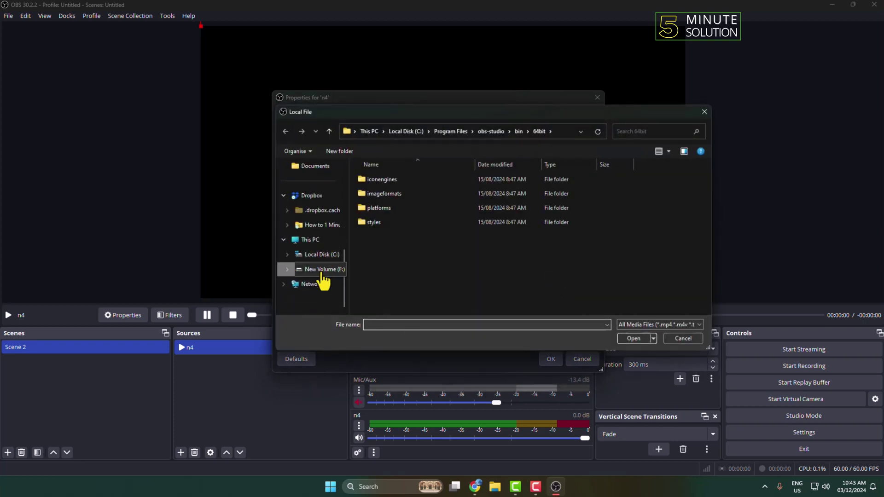
{"action": "left_click", "coordinate": [322, 270]}
{"action": "scroll", "coordinate": [450, 256], "scroll_direction": "down", "scroll_amount": 2}
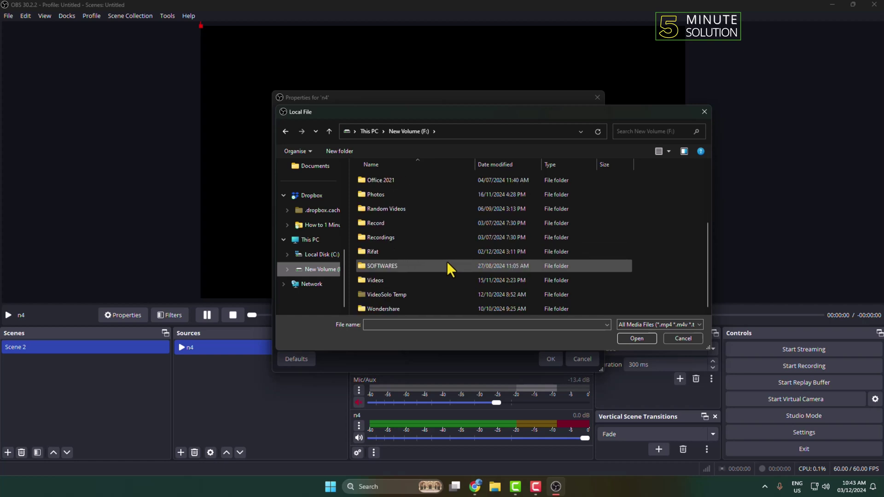
{"action": "double_click", "coordinate": [396, 278]}
{"action": "key", "text": "alt+Left"}
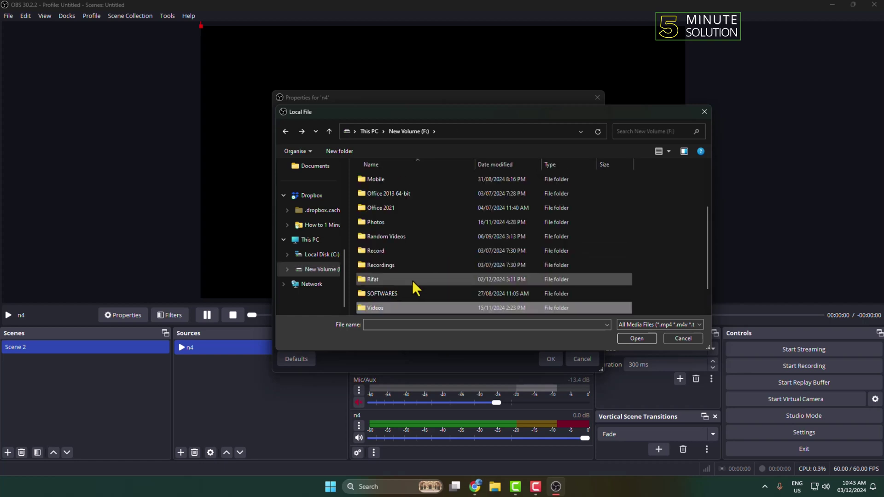
{"action": "double_click", "coordinate": [397, 234]}
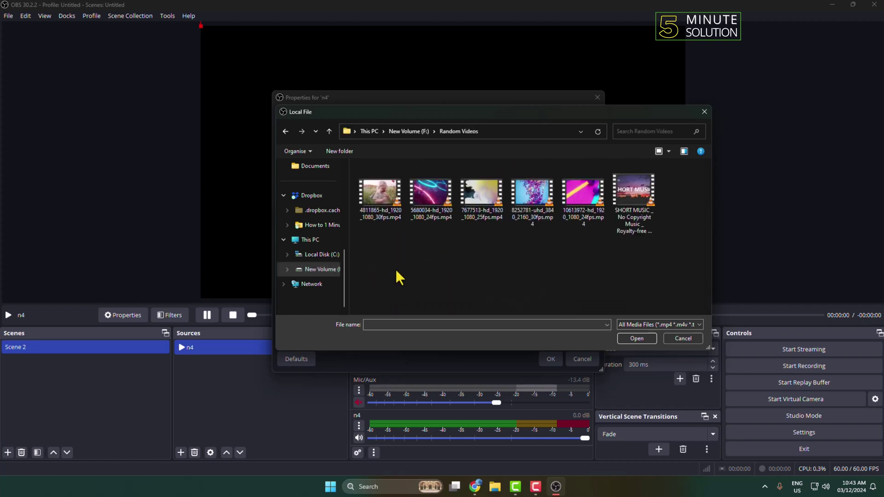
{"action": "double_click", "coordinate": [377, 201]}
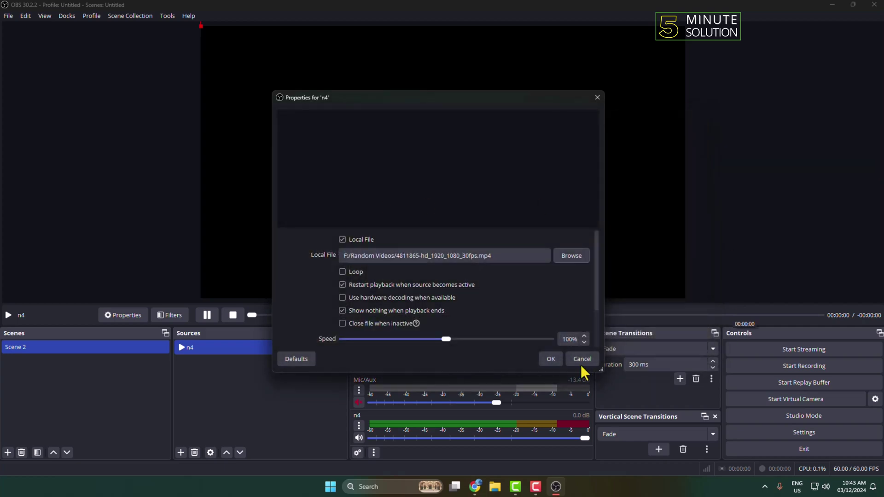
{"action": "left_click", "coordinate": [549, 358]}
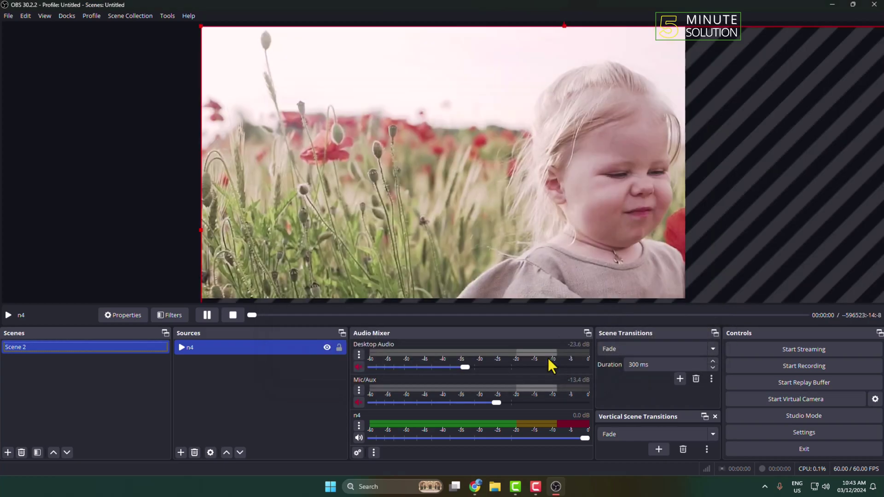
- Move and resize the n4 video so it fills the whole canvas
{"action": "left_click_drag", "start_coordinate": [494, 161], "coordinate": [538, 255]}
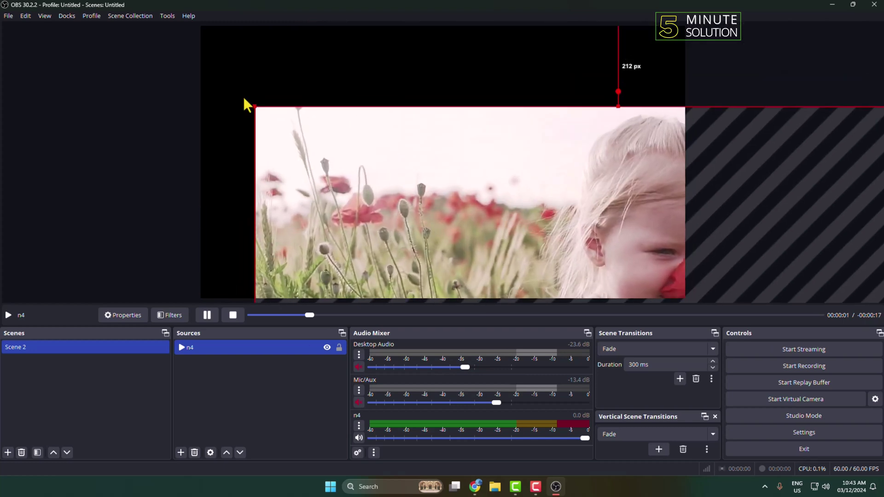
{"action": "left_click_drag", "start_coordinate": [251, 103], "coordinate": [305, 105]}
{"action": "left_click_drag", "start_coordinate": [414, 106], "coordinate": [328, 47]}
{"action": "left_click_drag", "start_coordinate": [652, 279], "coordinate": [685, 298]}
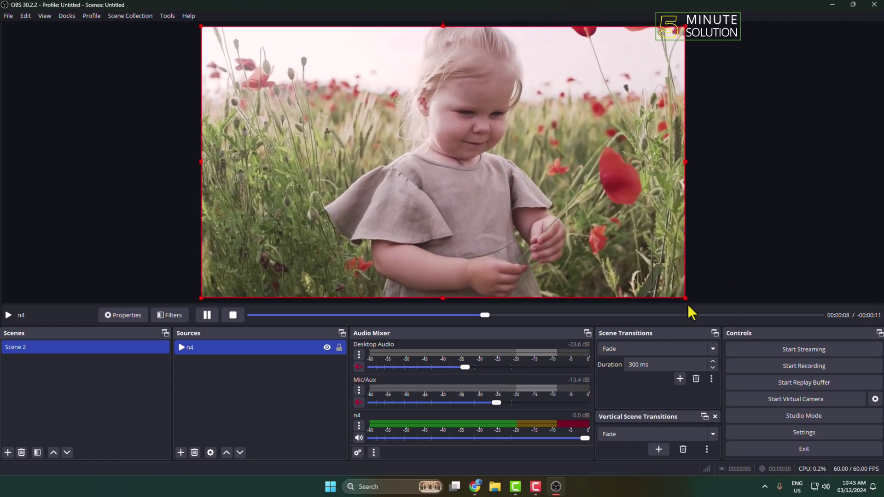
{"action": "left_click", "coordinate": [294, 390]}
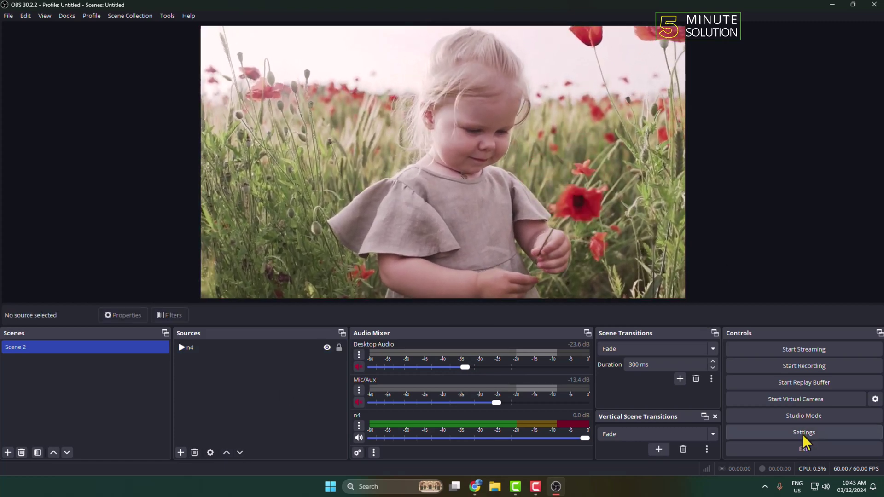
- Set the Stream service in OBS Settings to YouTube - RTMPS
{"action": "left_click", "coordinate": [803, 435]}
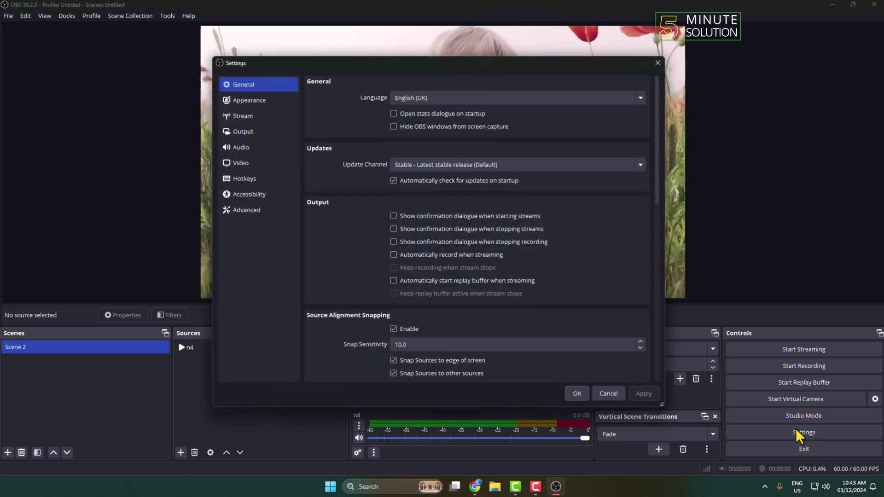
{"action": "left_click", "coordinate": [247, 118]}
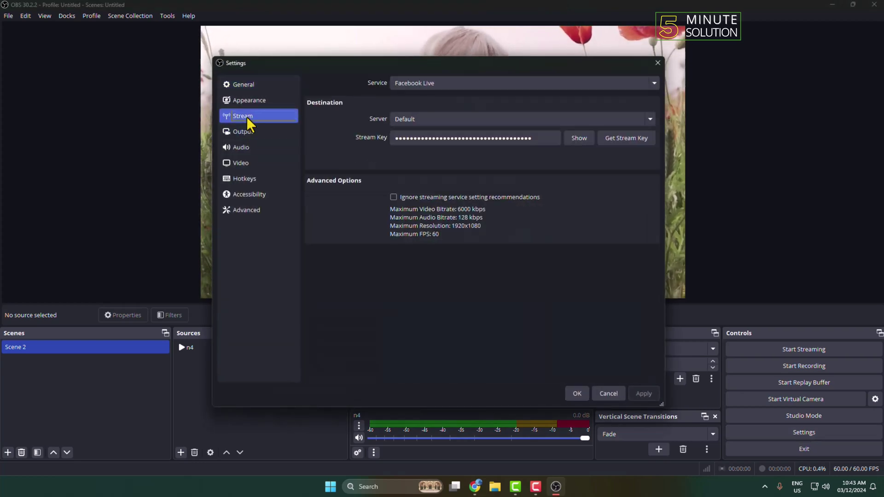
{"action": "left_click", "coordinate": [451, 84]}
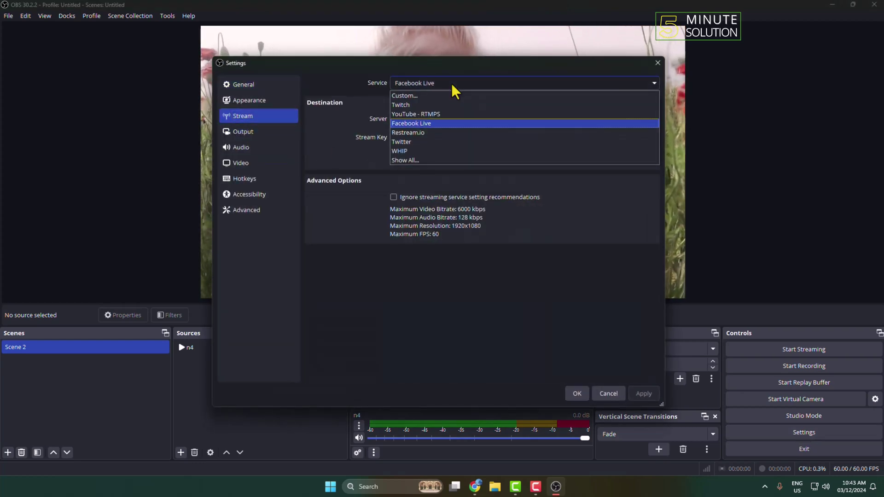
{"action": "left_click", "coordinate": [405, 160]}
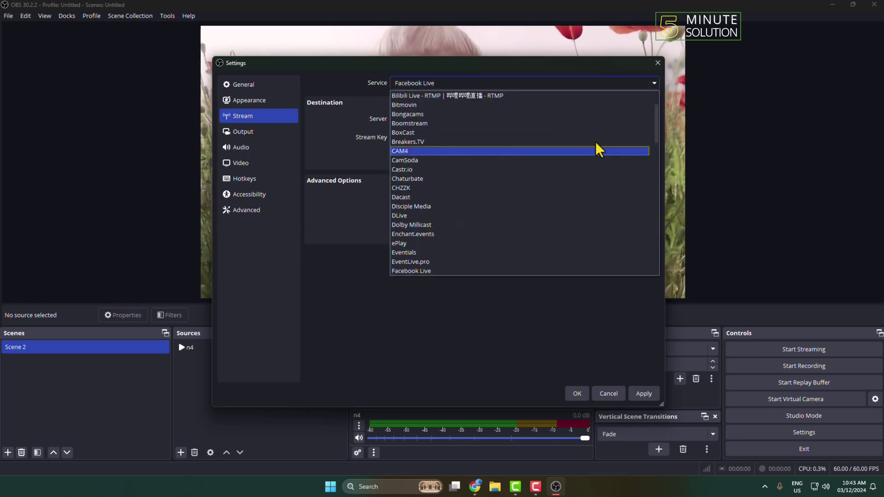
{"action": "scroll", "coordinate": [572, 211], "scroll_direction": "down", "scroll_amount": 20}
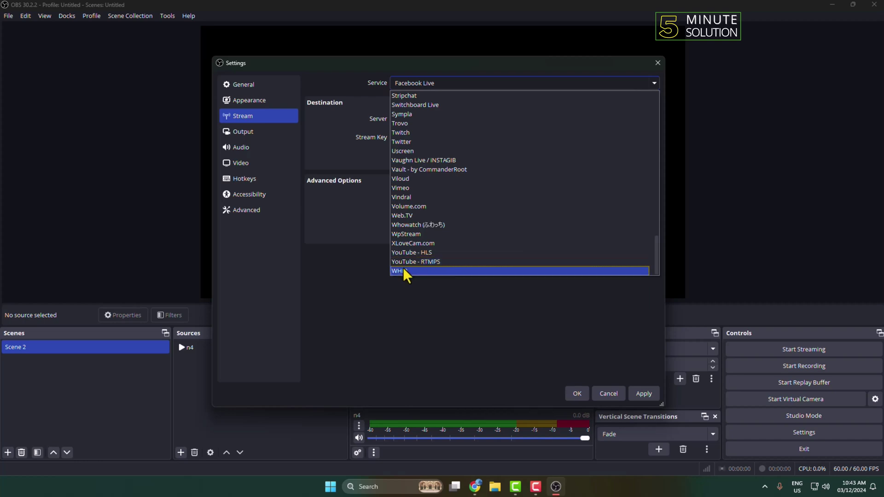
{"action": "left_click", "coordinate": [410, 262]}
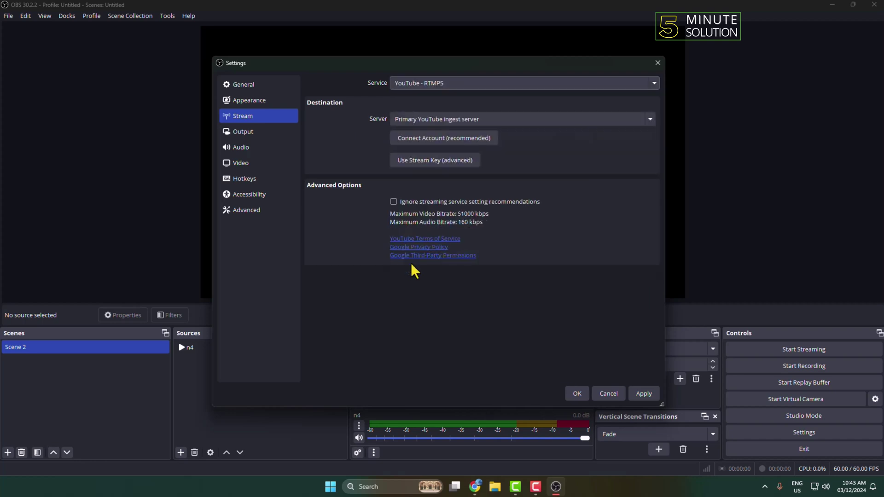
- Copy the stream key from YouTube Studio's live streaming page
{"action": "left_click", "coordinate": [472, 487]}
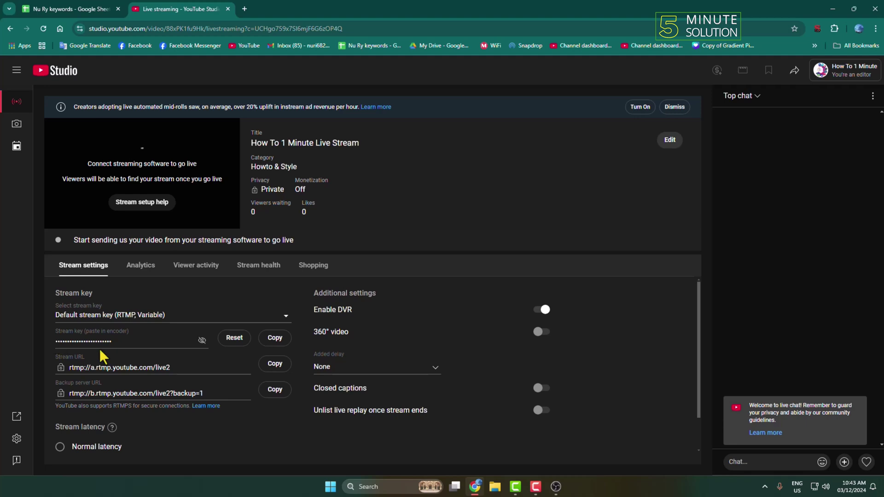
{"action": "left_click", "coordinate": [278, 340]}
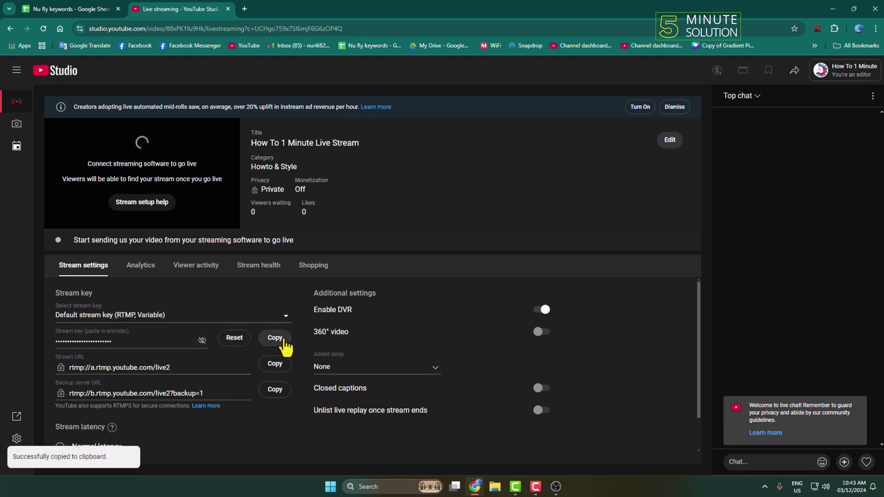
- Replace the OBS stream key with the copied YouTube key and apply the settings
{"action": "left_click", "coordinate": [832, 9]}
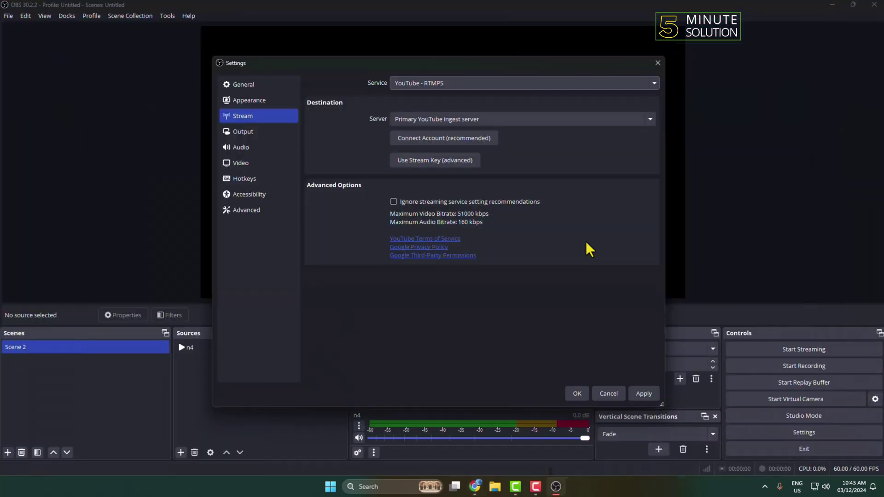
{"action": "left_click", "coordinate": [421, 160]}
{"action": "key", "text": "ctrl+v"}
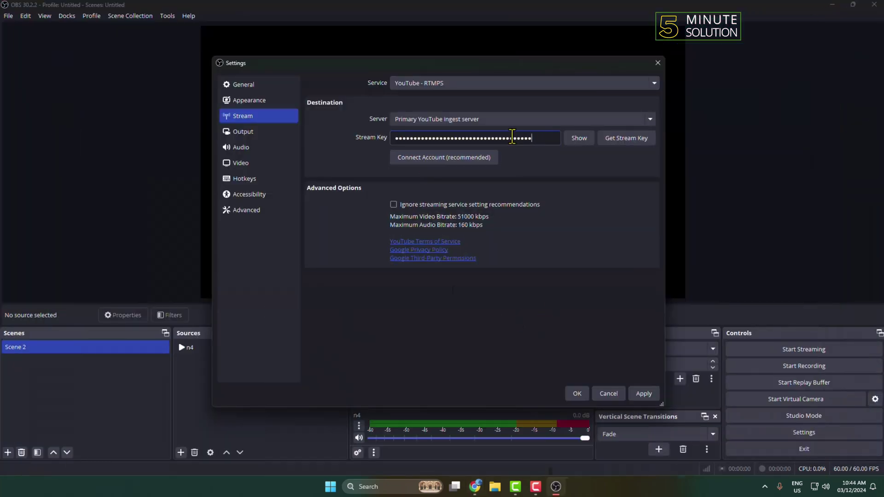
{"action": "key", "text": "BackSpace"}
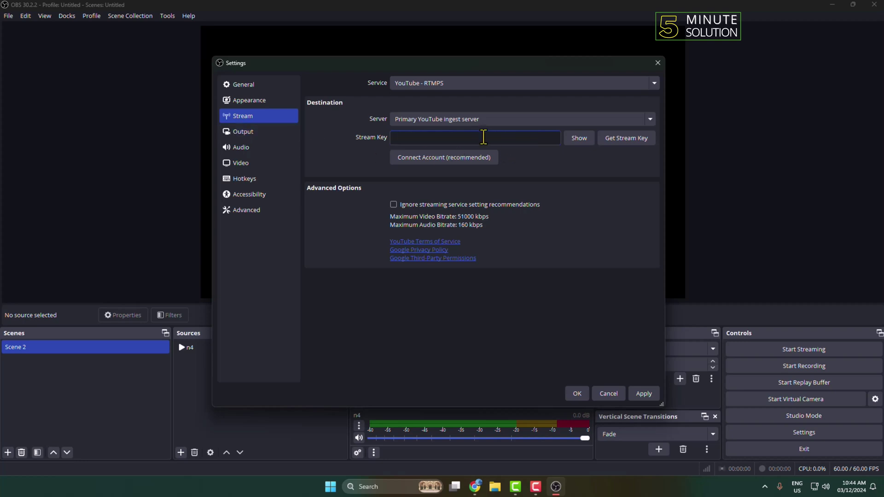
{"action": "right_click", "coordinate": [484, 138]}
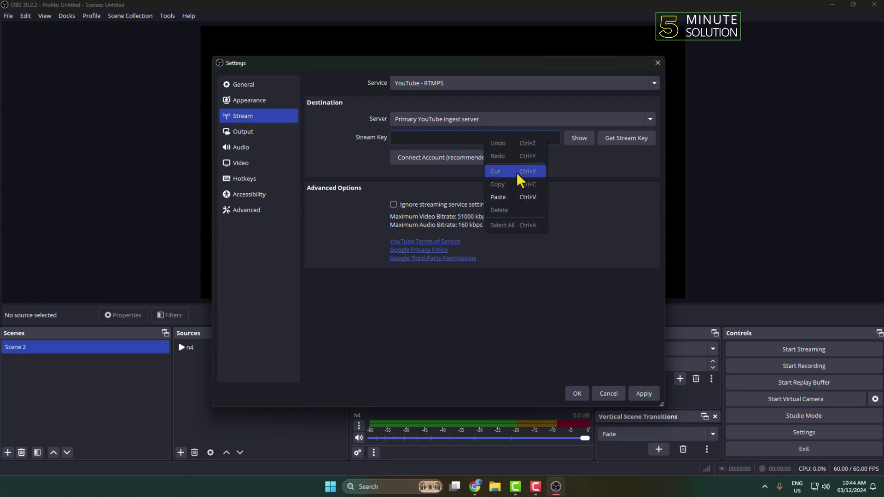
{"action": "left_click", "coordinate": [504, 198]}
{"action": "left_click", "coordinate": [643, 394]}
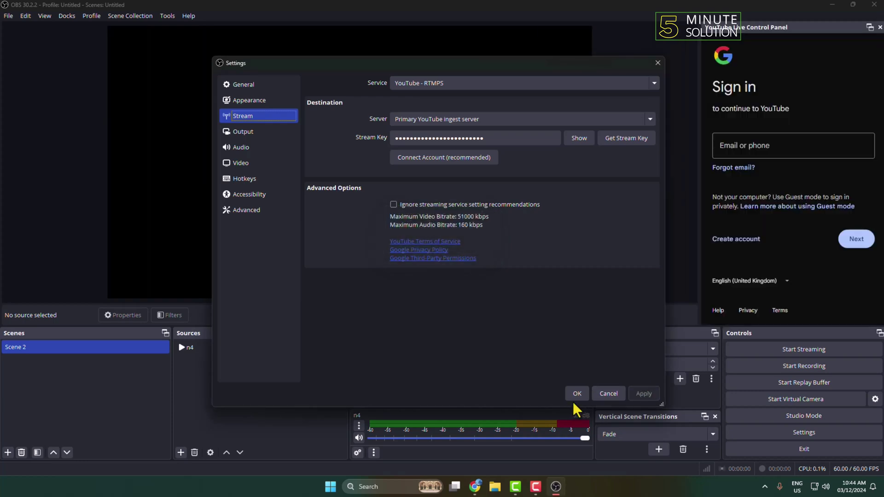
{"action": "left_click", "coordinate": [576, 393]}
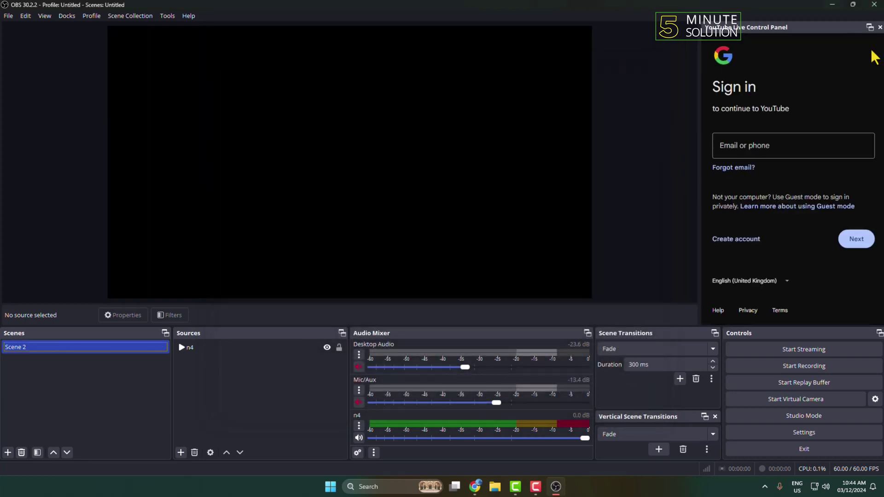
- Close the YouTube panel, play the n4 video, and start streaming live
{"action": "left_click", "coordinate": [879, 27]}
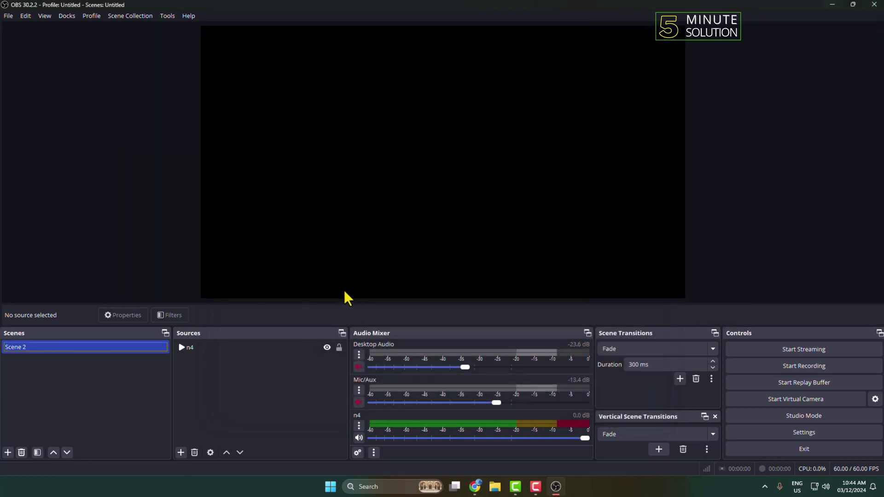
{"action": "left_click", "coordinate": [223, 346]}
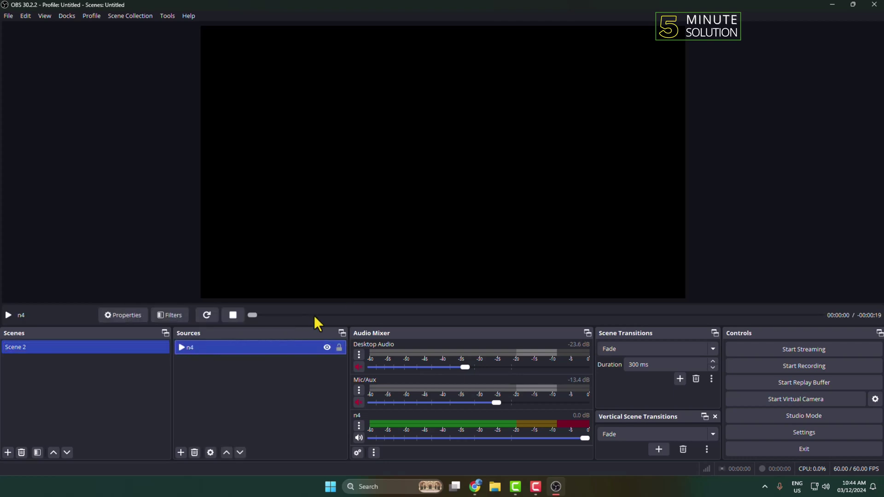
{"action": "left_click", "coordinate": [314, 315]}
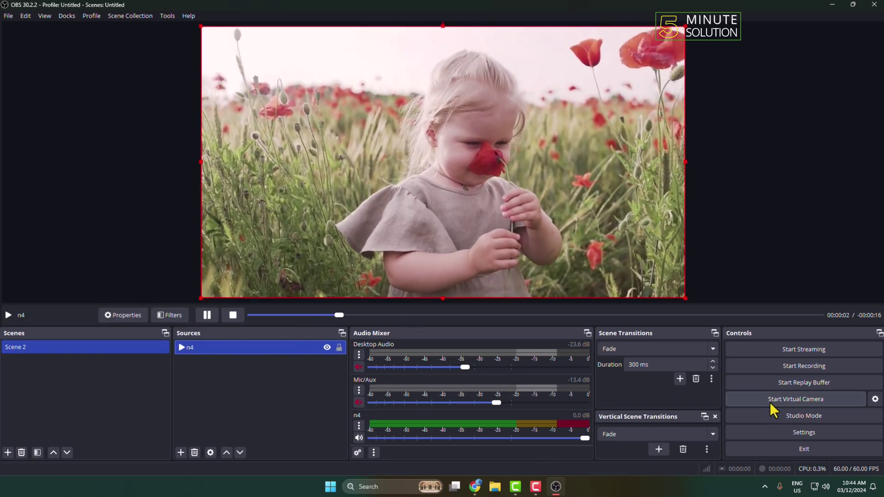
{"action": "left_click", "coordinate": [809, 351]}
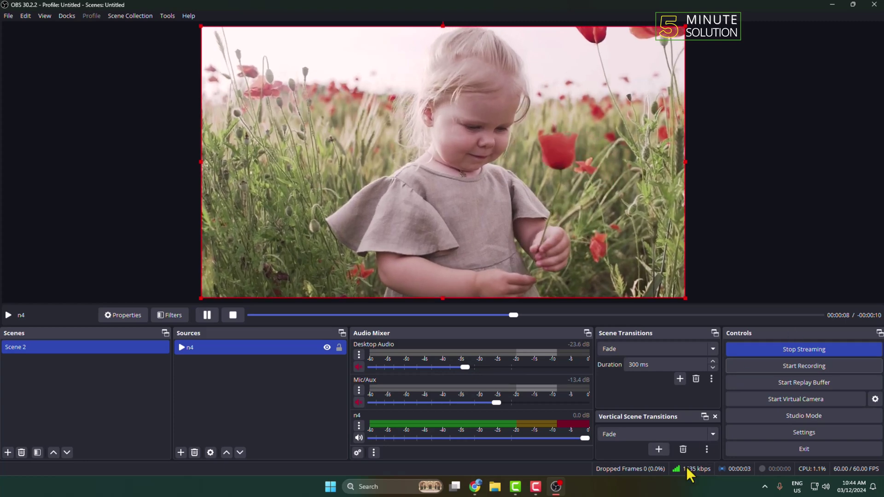
- Switch back to YouTube Studio to check the incoming live stream
{"action": "left_click", "coordinate": [474, 486]}
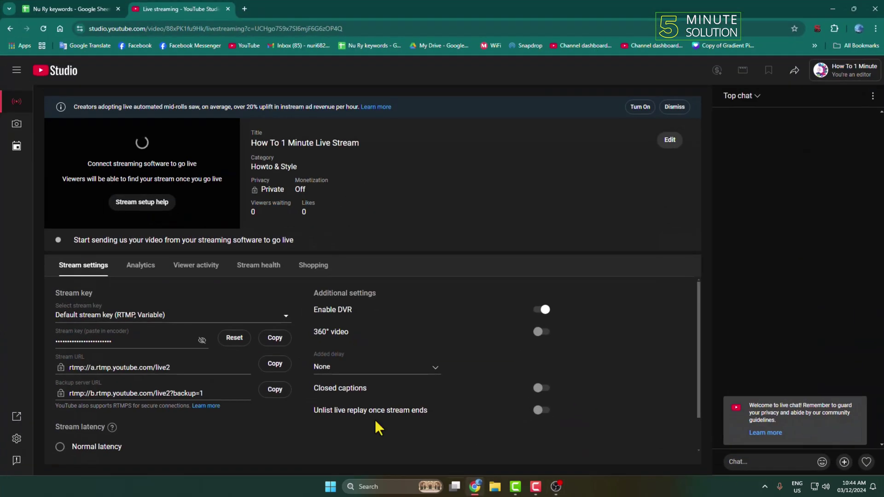